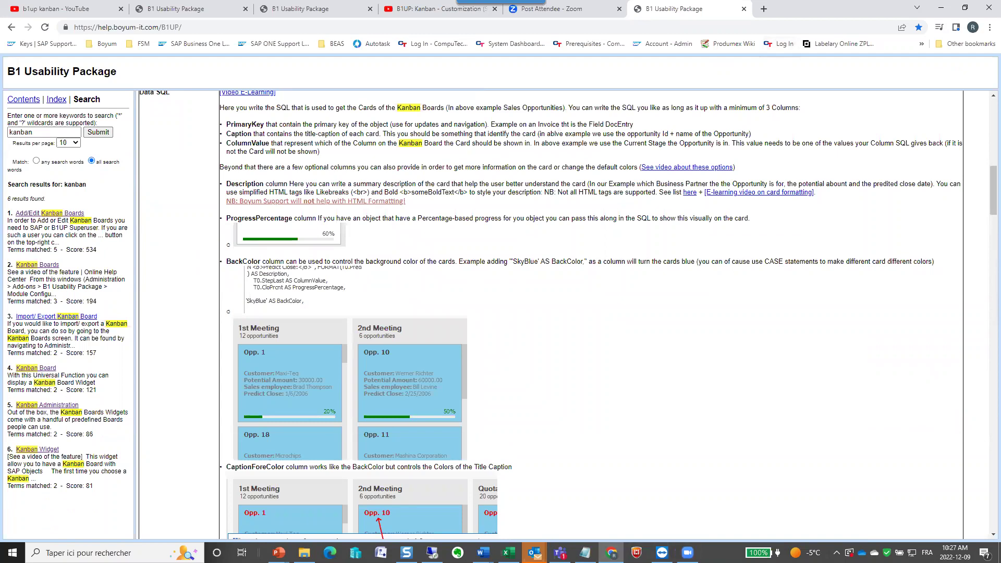
Step: Switch to SAP Business One and show the Production Orders Kanban board instead of Projects
{"action": "left_click", "coordinate": [943, 12]}
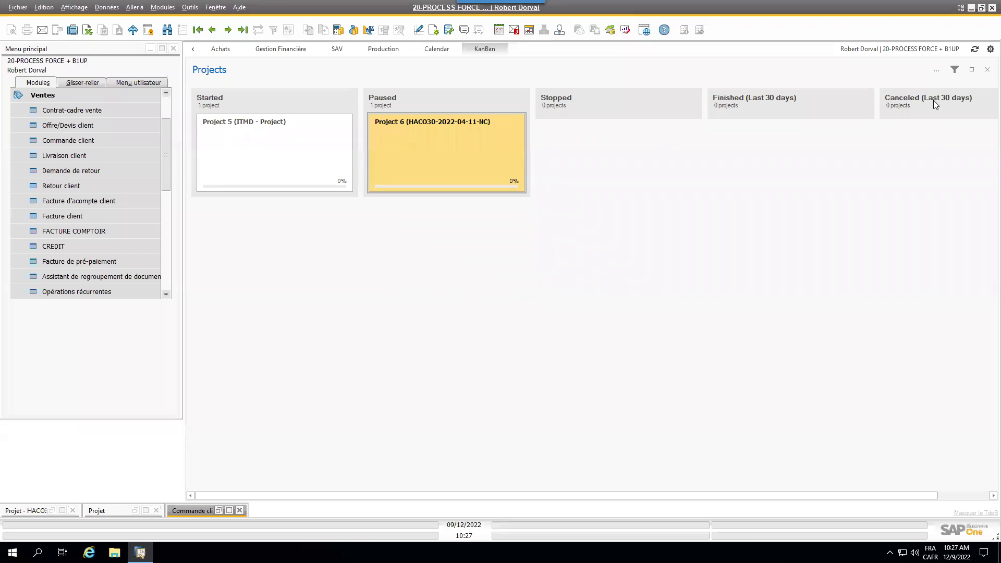
{"action": "left_click", "coordinate": [936, 71]}
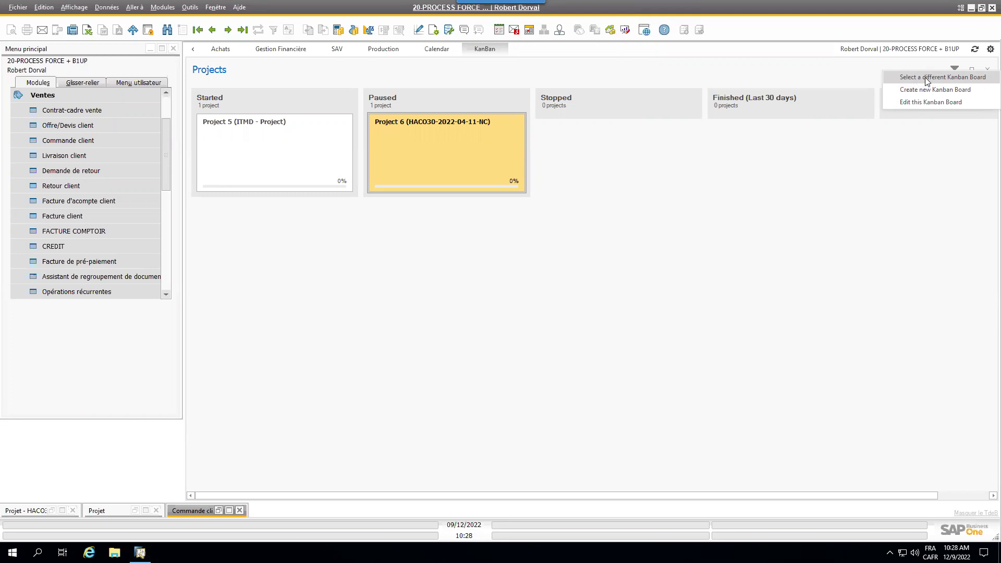
{"action": "left_click", "coordinate": [926, 81]}
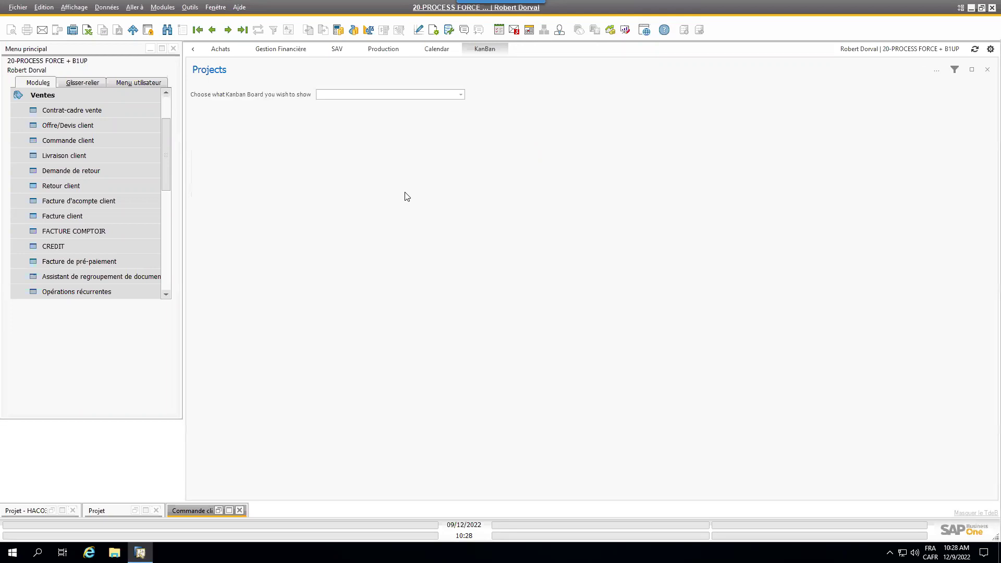
{"action": "left_click", "coordinate": [459, 95]}
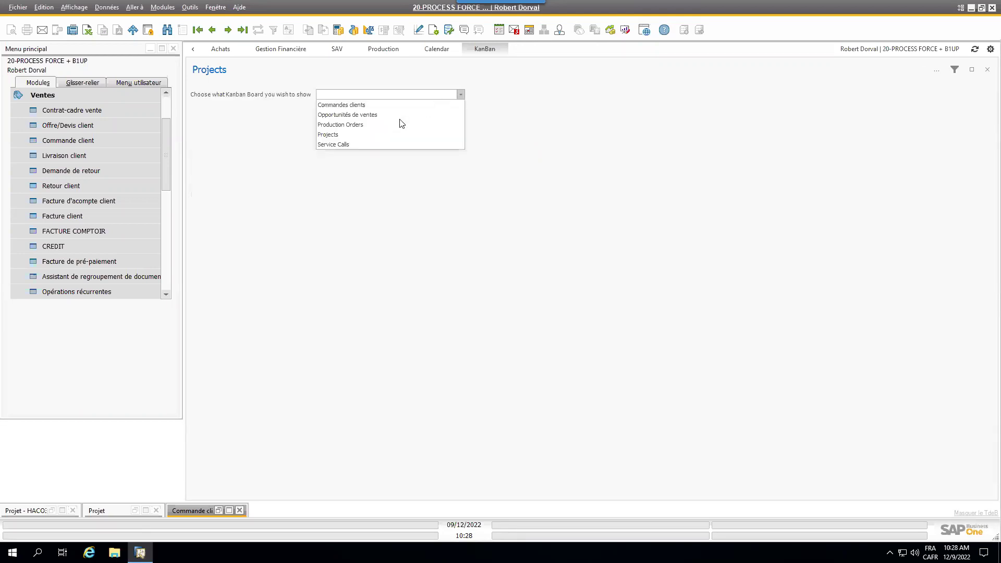
{"action": "left_click", "coordinate": [330, 124]}
Step: Examine the ColumnValue line of the Data SQL in the Production Orders board's configuration, and close it without changes
{"action": "left_click", "coordinate": [936, 72]}
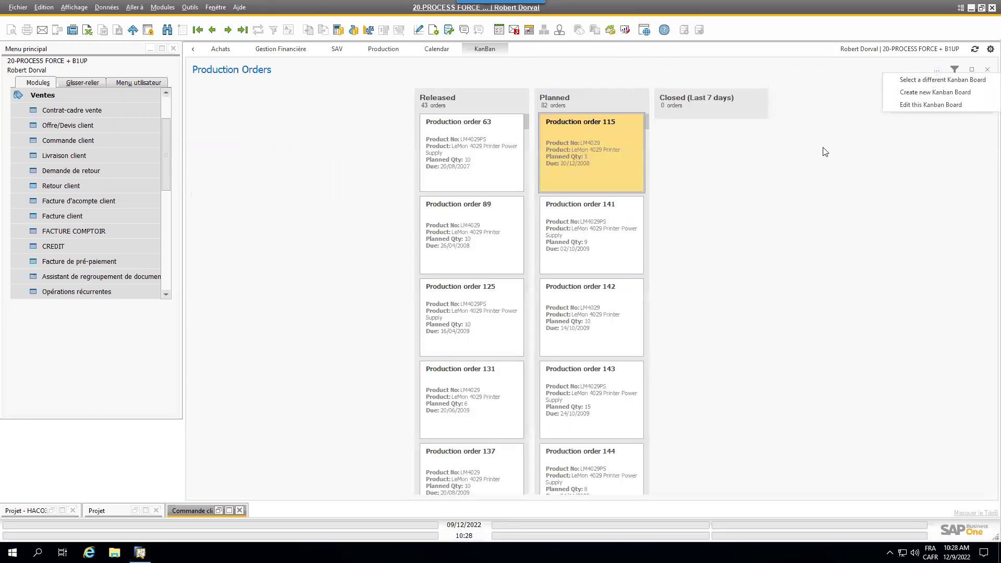
{"action": "left_click", "coordinate": [912, 105]}
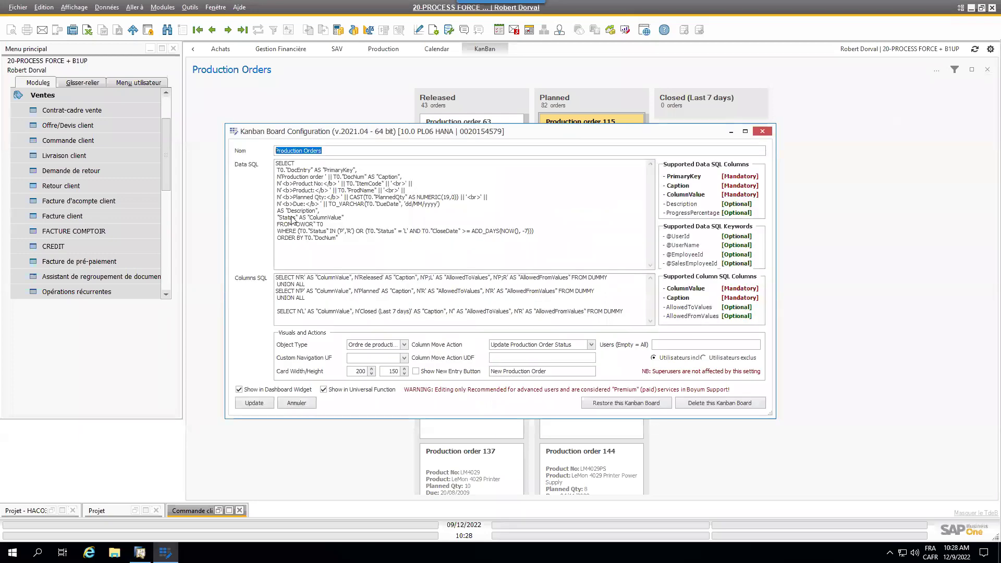
{"action": "triple_click", "coordinate": [272, 219]}
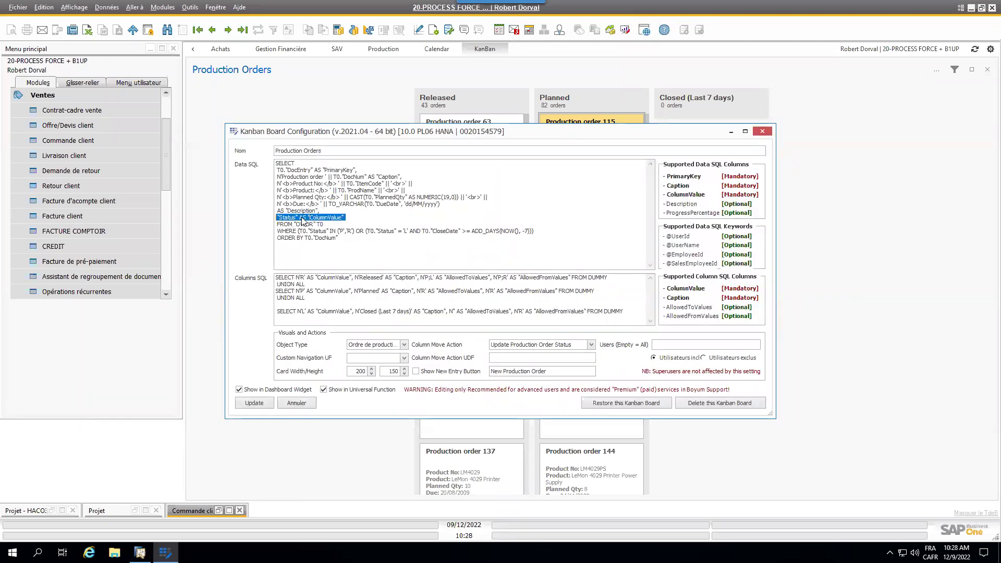
{"action": "left_click", "coordinate": [359, 216]}
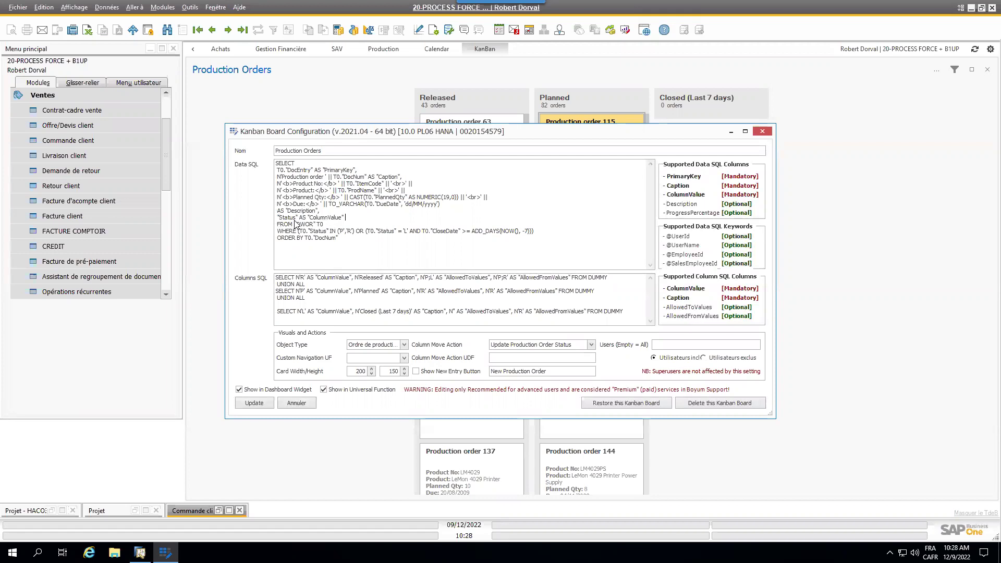
{"action": "left_click", "coordinate": [48, 96]}
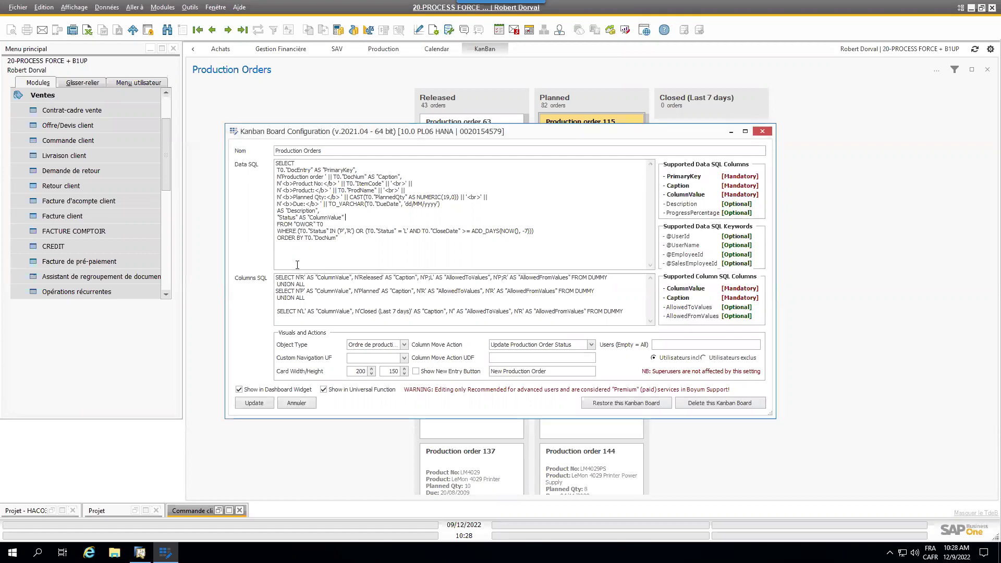
{"action": "left_click", "coordinate": [296, 403]}
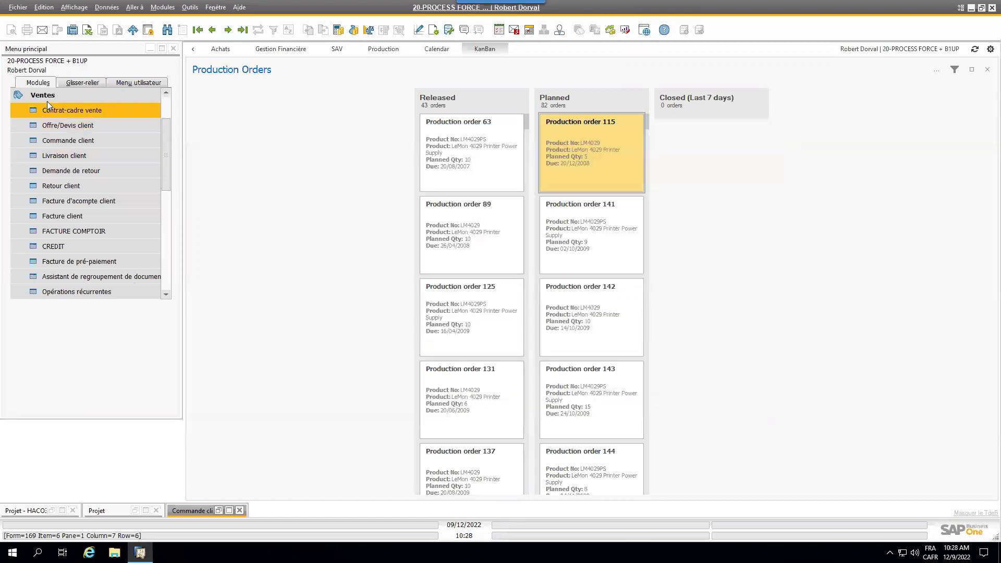
Step: Make the "Ordre de production" entry visible under Production in the main menu's form options
{"action": "left_click", "coordinate": [50, 96]}
{"action": "left_click", "coordinate": [50, 95]}
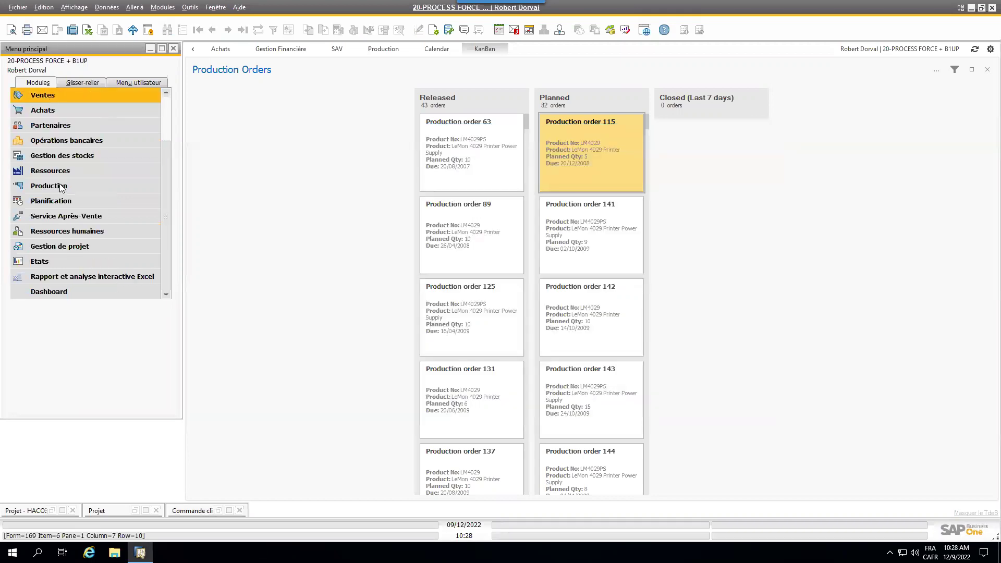
{"action": "left_click", "coordinate": [60, 185]}
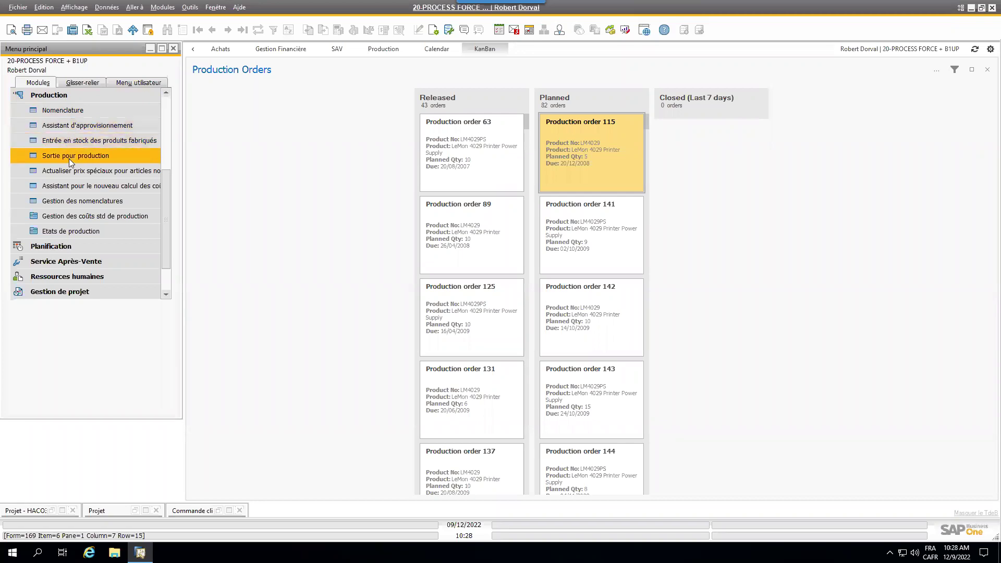
{"action": "key", "text": "Down"}
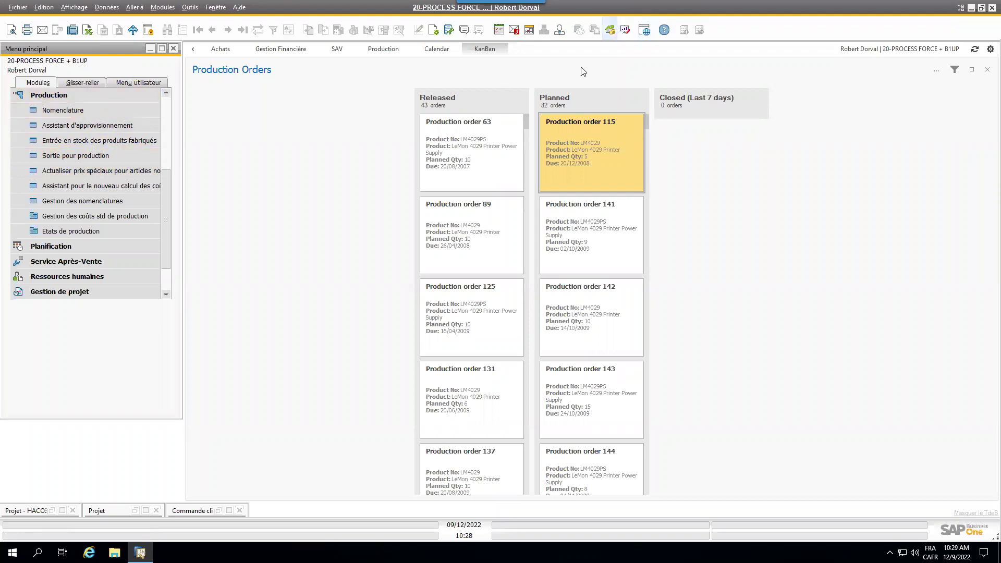
{"action": "left_click", "coordinate": [429, 30]}
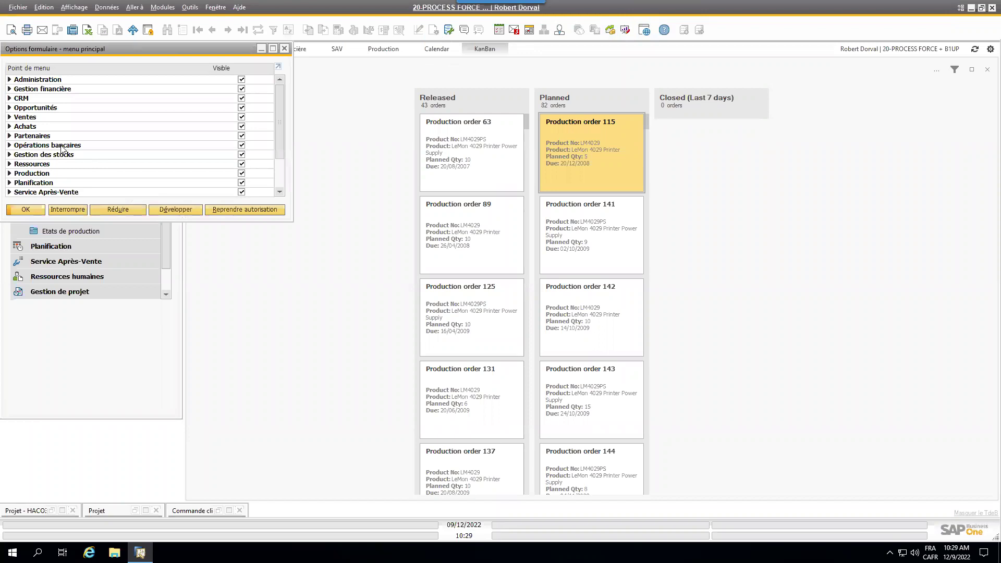
{"action": "left_click", "coordinate": [10, 174]}
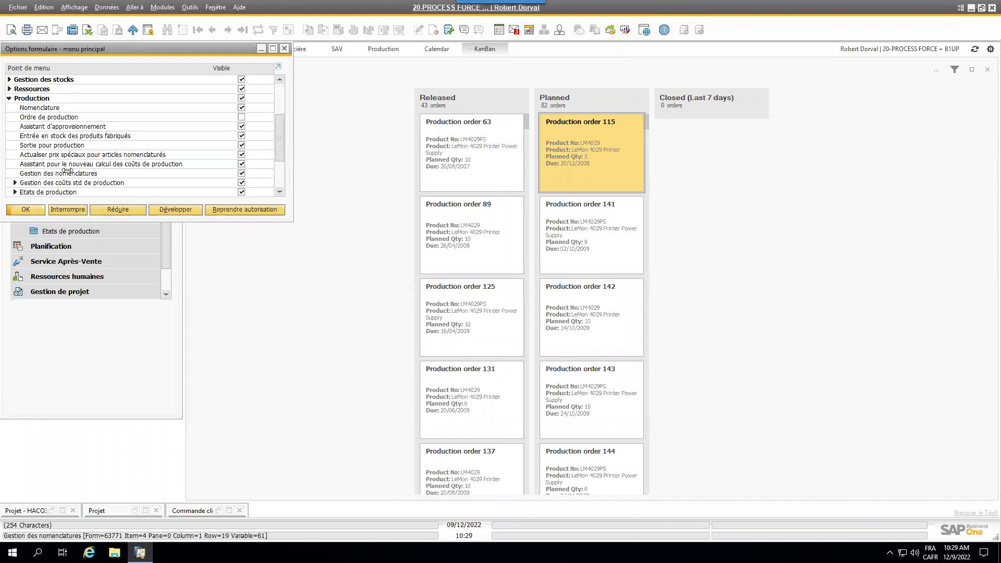
{"action": "left_click", "coordinate": [241, 107]}
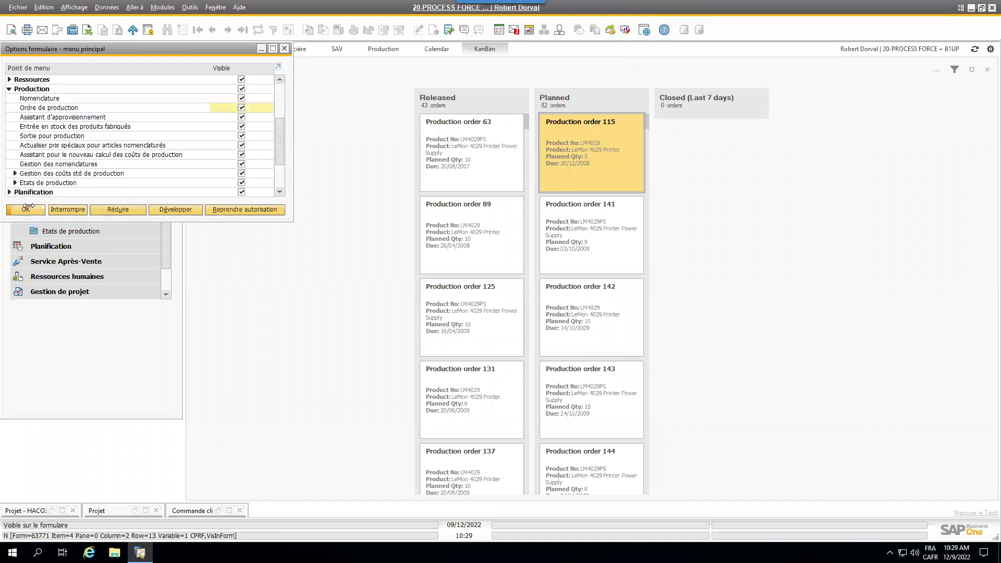
{"action": "left_click", "coordinate": [27, 208]}
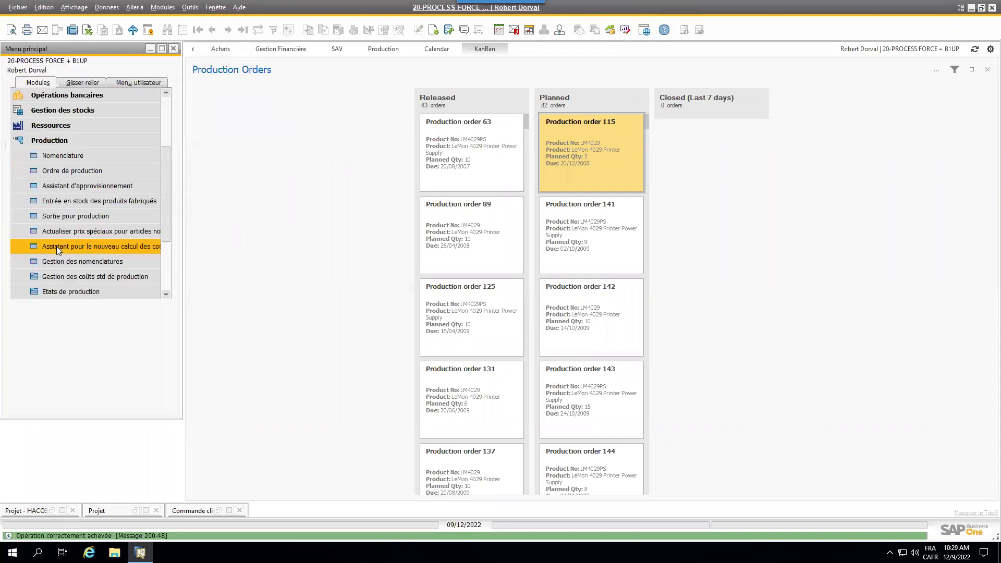
Step: Open a blank production order, look up the database field behind "Date de lancement", and minimize the form
{"action": "left_click", "coordinate": [61, 174]}
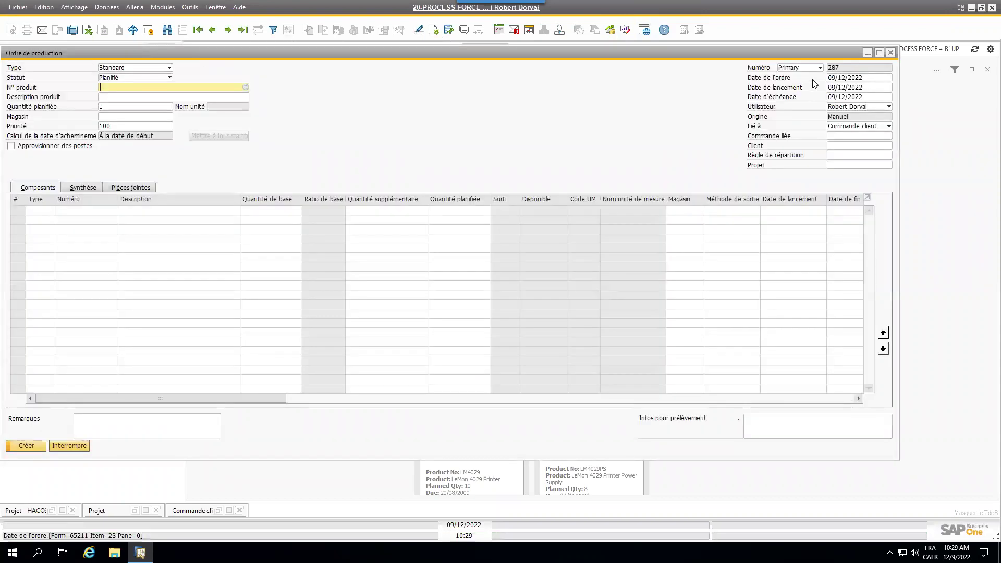
{"action": "left_click", "coordinate": [845, 87]}
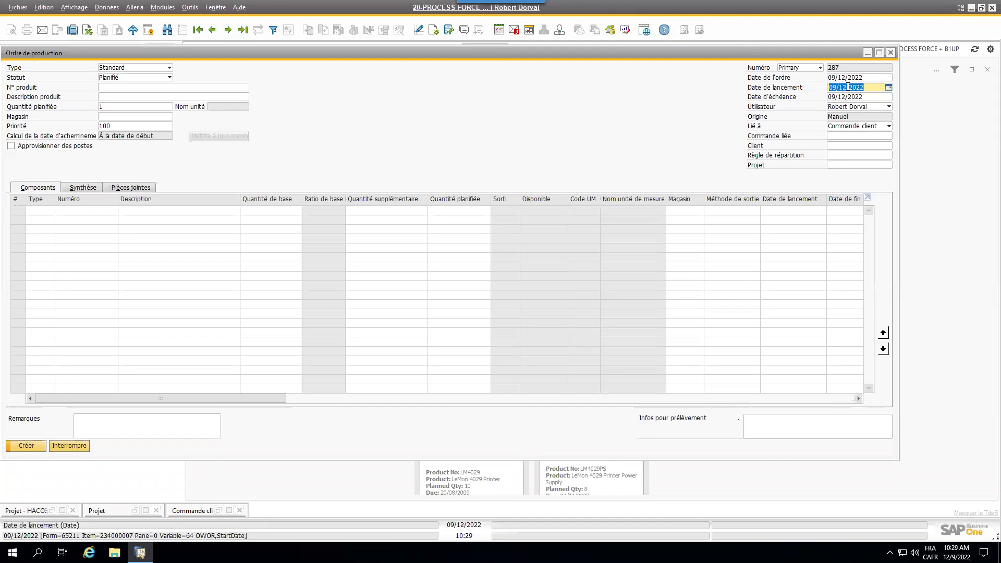
{"action": "left_click", "coordinate": [866, 54]}
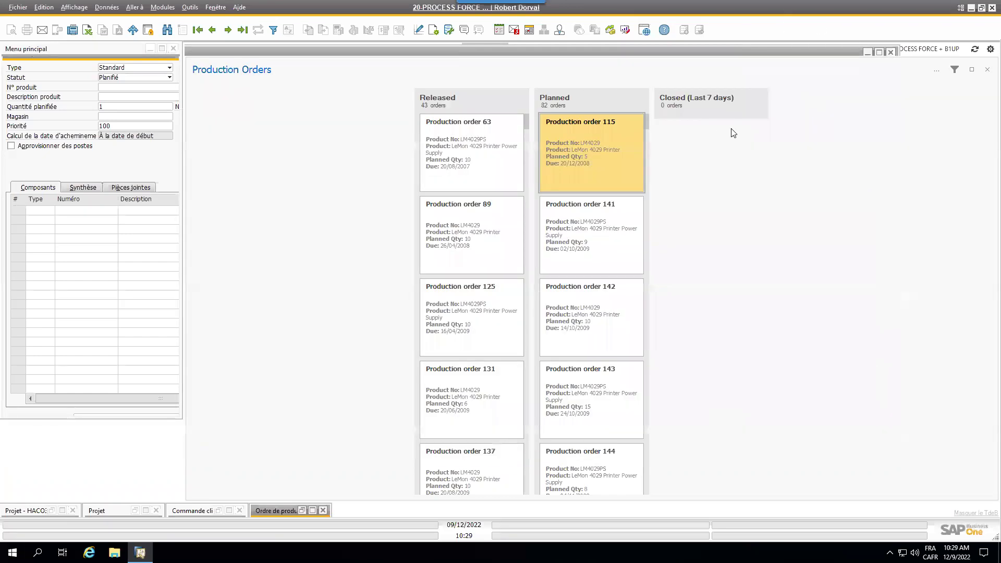
Step: In the Production Orders board's Data SQL, try T0."StartDate" in place of "Status" as the ColumnValue
{"action": "left_click", "coordinate": [937, 71]}
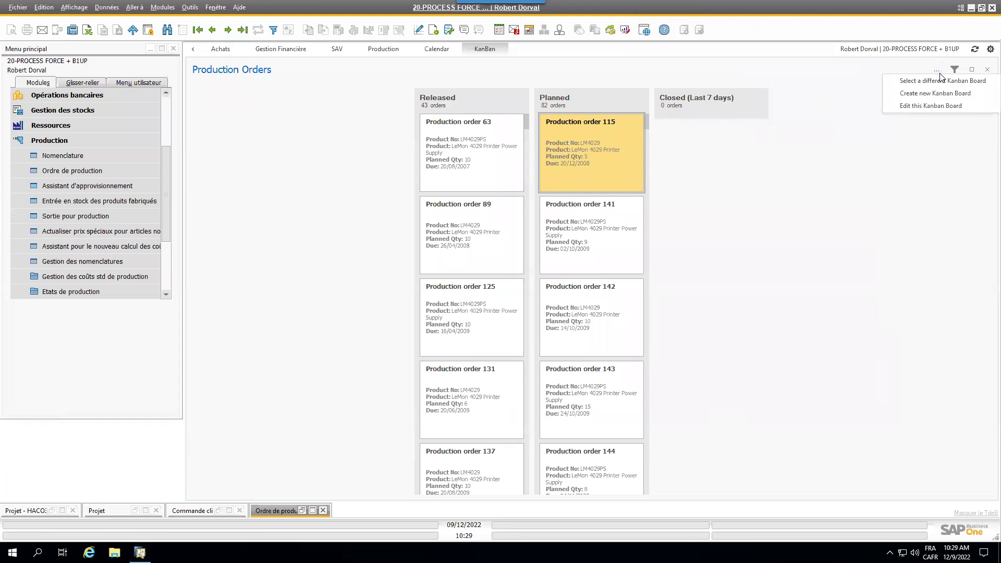
{"action": "left_click", "coordinate": [909, 106]}
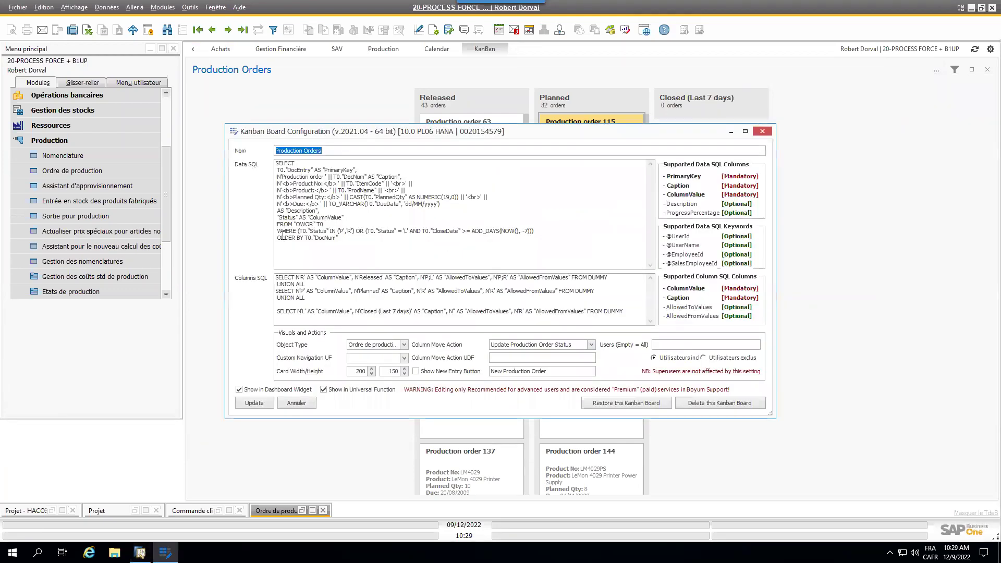
{"action": "left_click", "coordinate": [298, 217]}
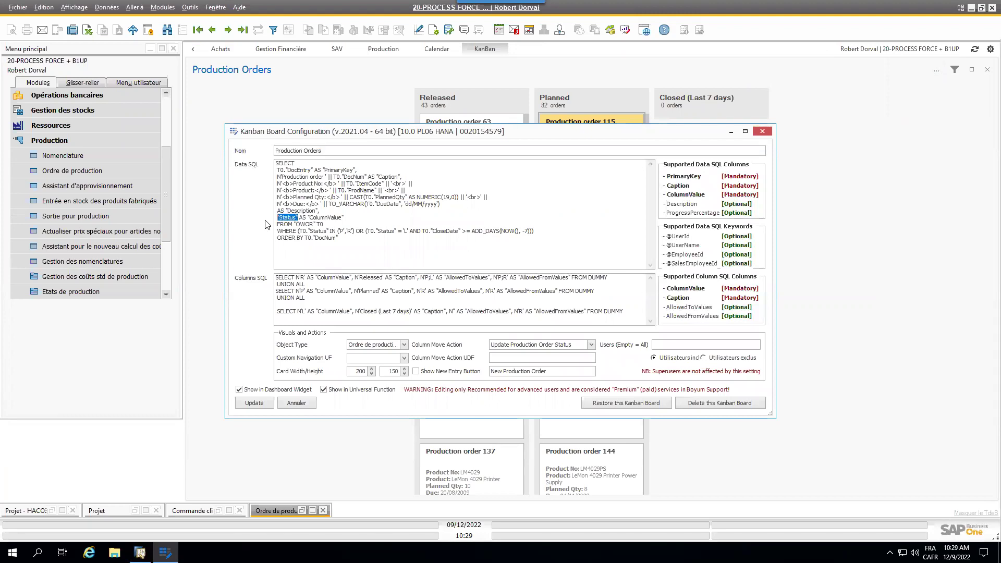
{"action": "left_click_drag", "start_coordinate": [285, 217], "coordinate": [290, 217]}
{"action": "left_click", "coordinate": [300, 223]}
{"action": "type", "text": "T0.\"StartDate"}
{"action": "key", "text": "Delete"}
{"action": "key", "text": "Delete"}
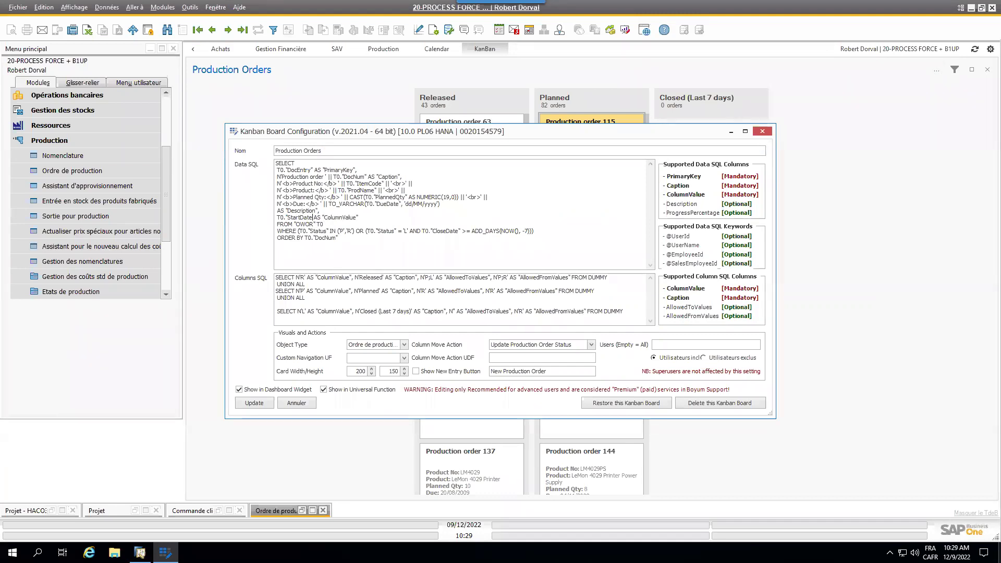
{"action": "left_click", "coordinate": [930, 552]}
{"action": "left_click", "coordinate": [924, 504]}
{"action": "type", "text": "\""}
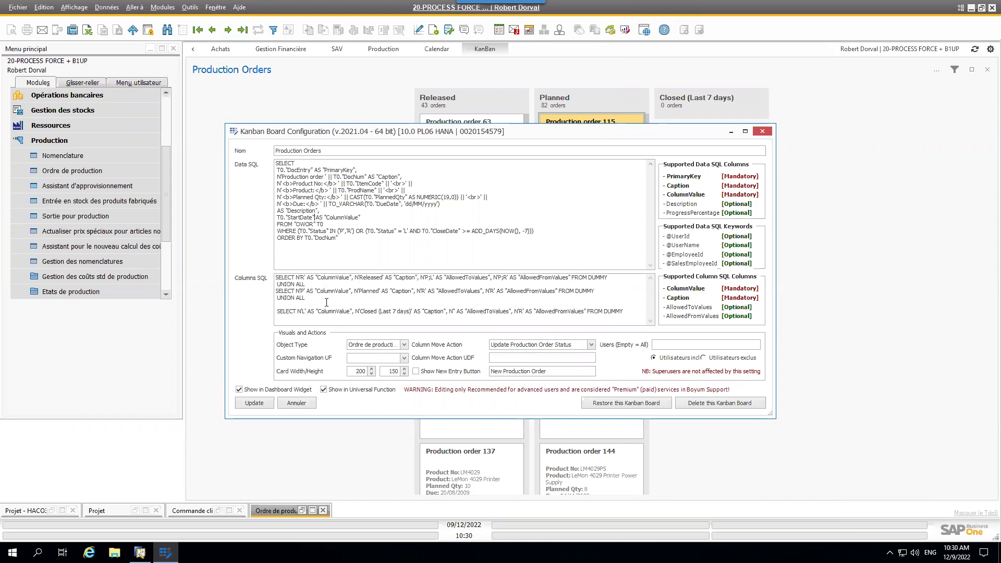
Step: Try replacing the whole Columns SQL with a query selecting "StartDate" as ColumnValue
{"action": "key", "text": "Tab"}
{"action": "key", "text": "ctrl+End"}
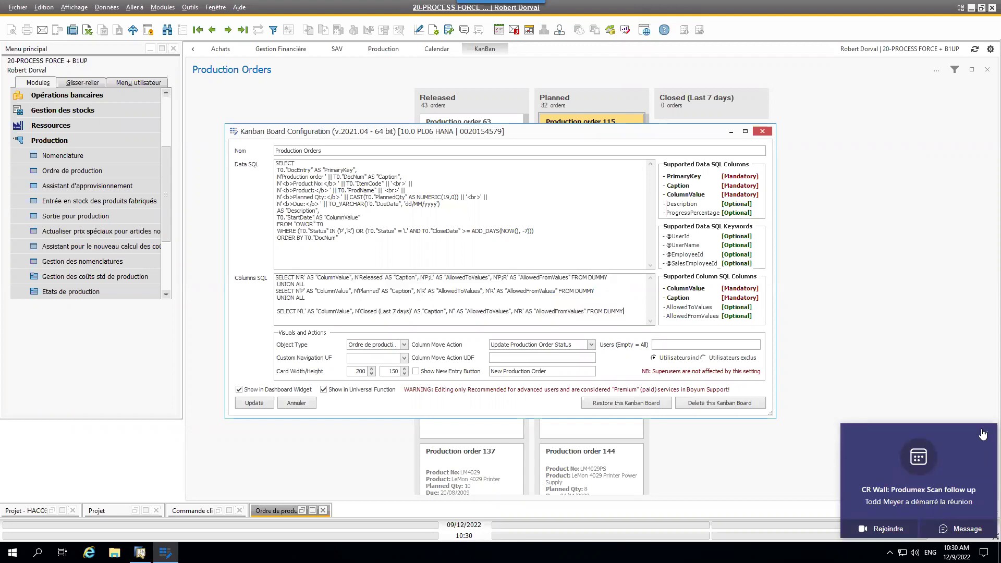
{"action": "left_click_drag", "start_coordinate": [624, 312], "coordinate": [247, 284]}
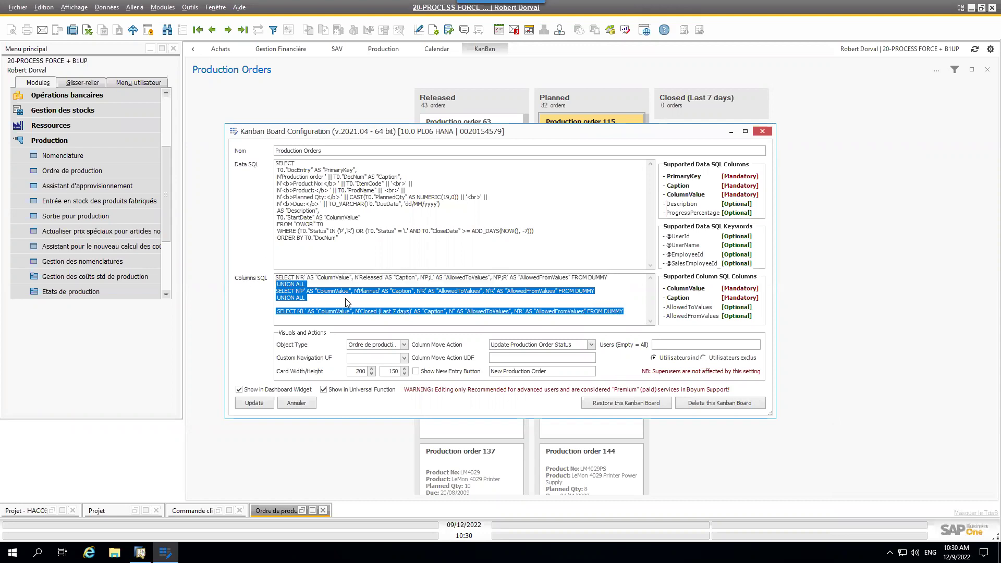
{"action": "left_click_drag", "start_coordinate": [632, 312], "coordinate": [264, 278]}
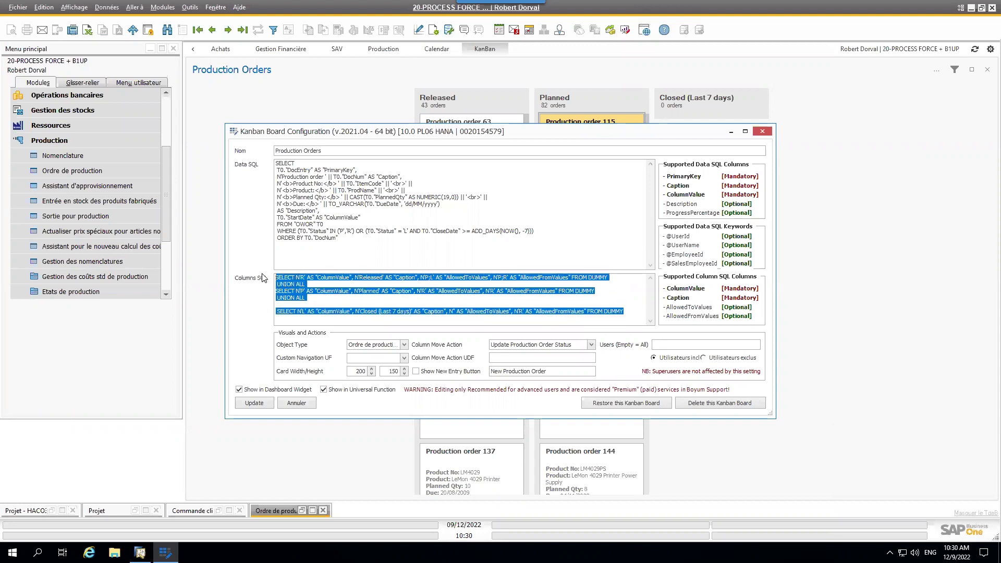
{"action": "type", "text": "S"}
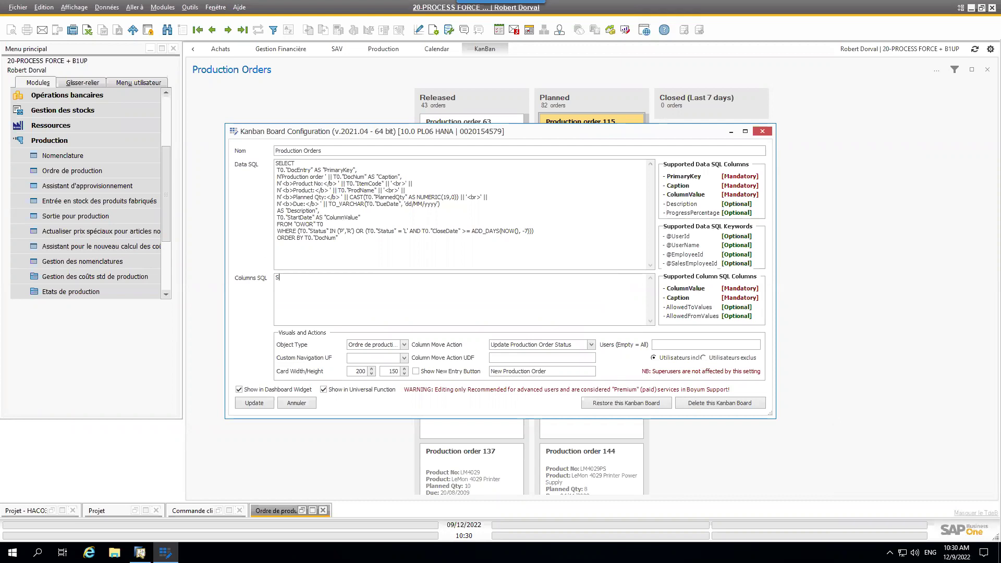
{"action": "type", "text": "elec"}
{"action": "key", "text": "BackSpace"}
{"action": "key", "text": "BackSpace"}
{"action": "key", "text": "BackSpace"}
{"action": "type", "text": "lect"}
{"action": "type", "text": "\""}
{"action": "type", "text": "StartDate"}
{"action": "type", "text": "\" as 'ColumnValue"}
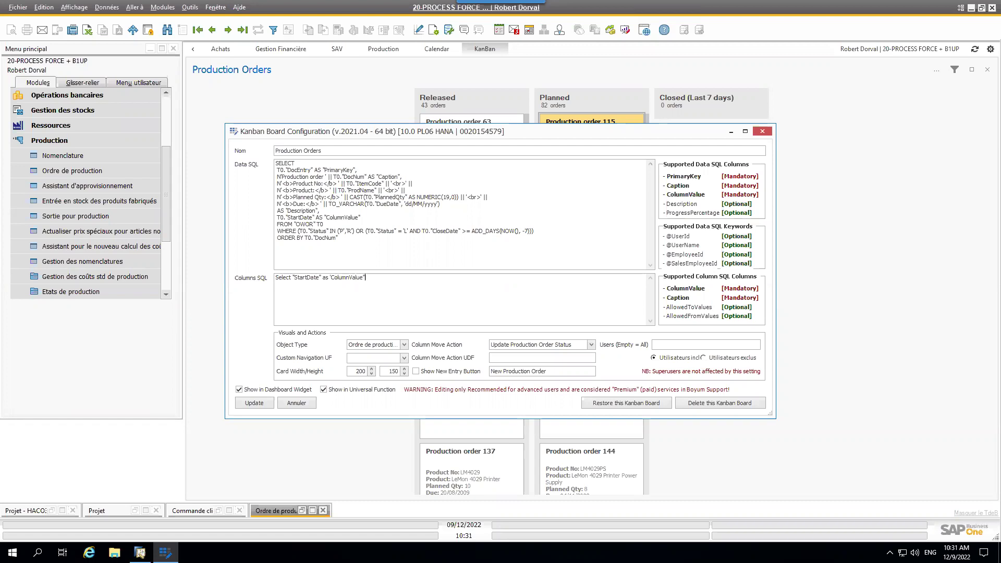
Step: Try to update the board with * in place of "StartDate" in the Columns SQL, and discard the configuration changes
{"action": "left_click_drag", "start_coordinate": [290, 278], "coordinate": [323, 282]}
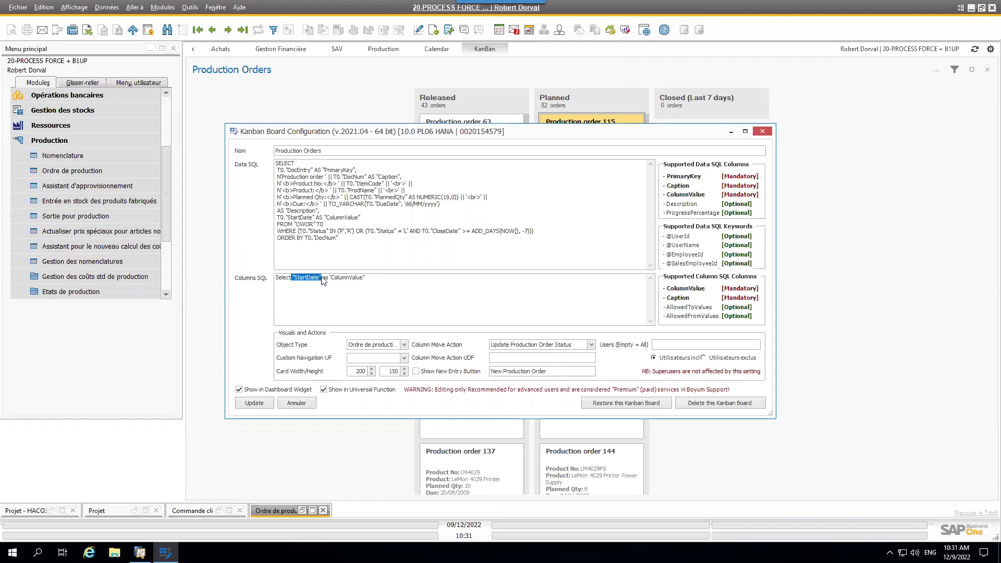
{"action": "key", "text": "Delete"}
{"action": "type", "text": "*"}
{"action": "left_click", "coordinate": [253, 403]}
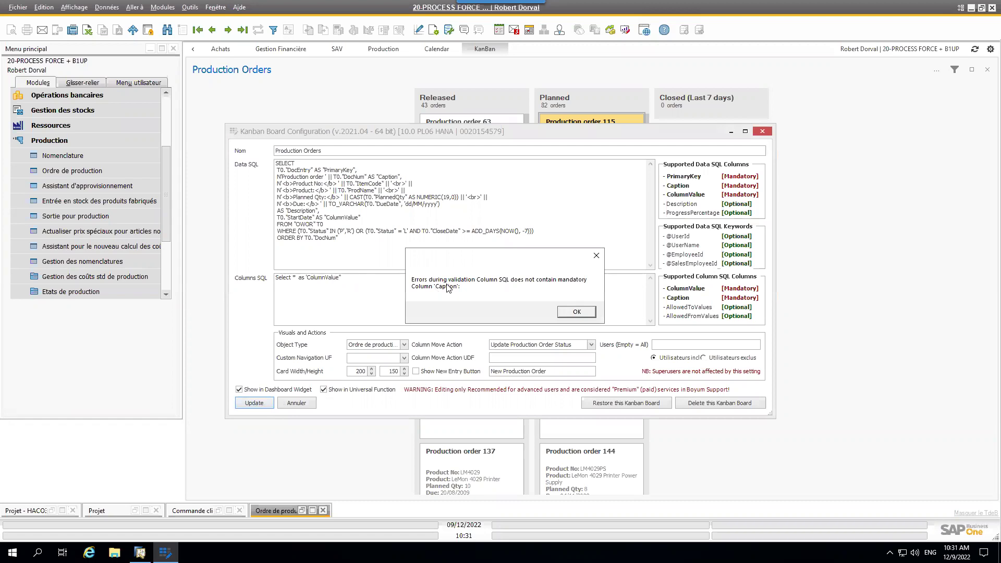
{"action": "left_click", "coordinate": [576, 313]}
{"action": "left_click", "coordinate": [354, 283]}
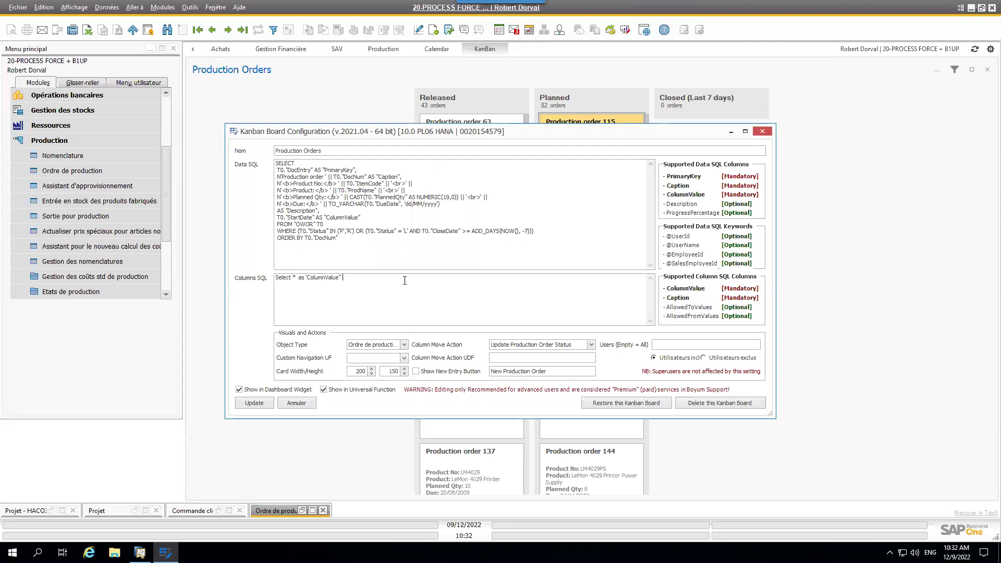
{"action": "left_click", "coordinate": [307, 404]}
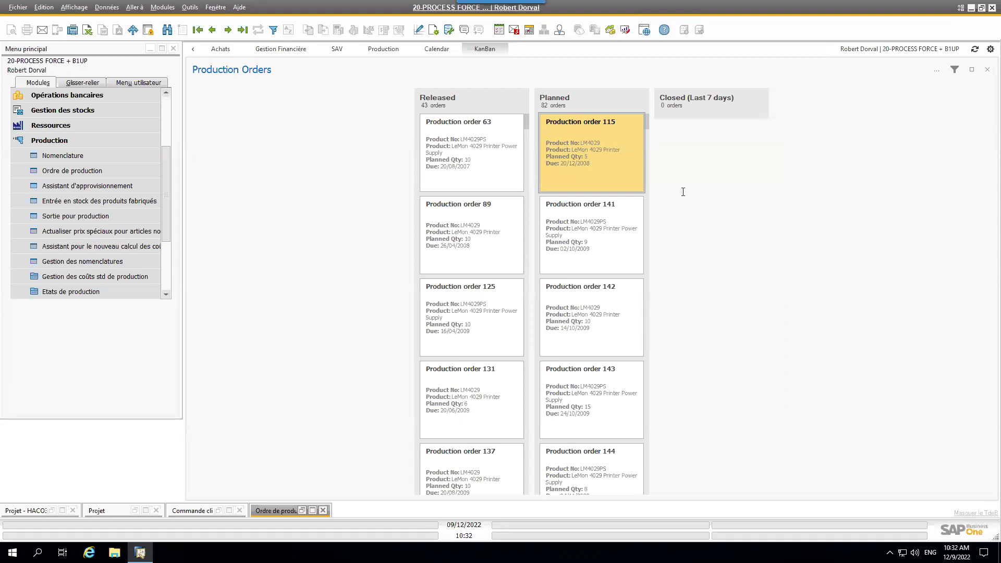
Step: Choose to select a different Kanban board in place of Production Orders and open the list of available boards
{"action": "left_click", "coordinate": [936, 73]}
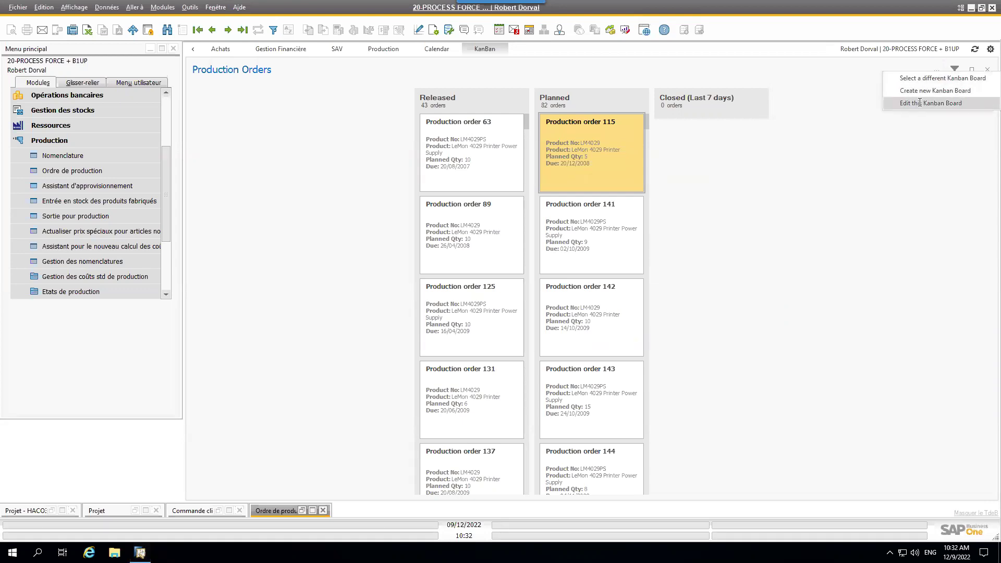
{"action": "left_click", "coordinate": [914, 77]}
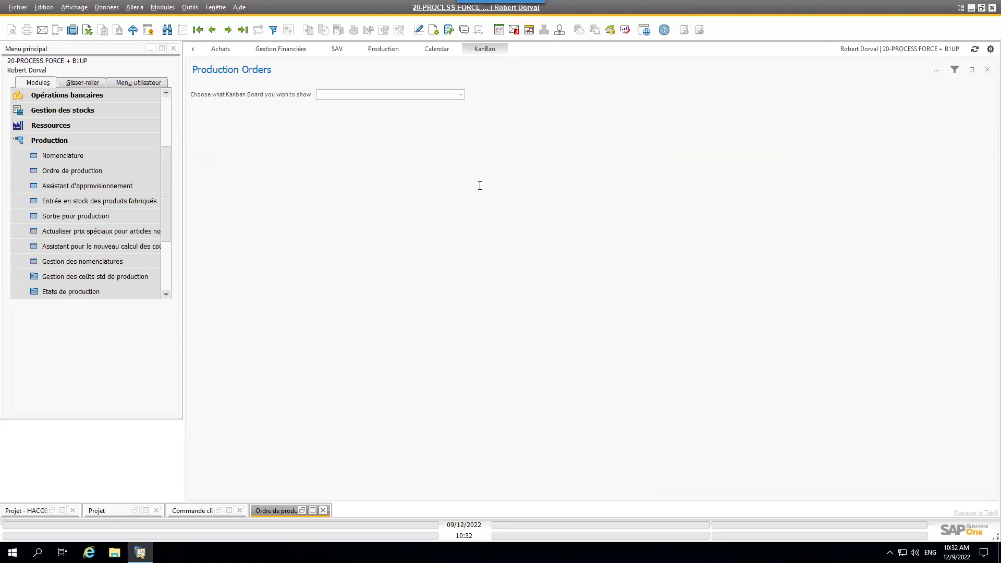
{"action": "left_click", "coordinate": [419, 95]}
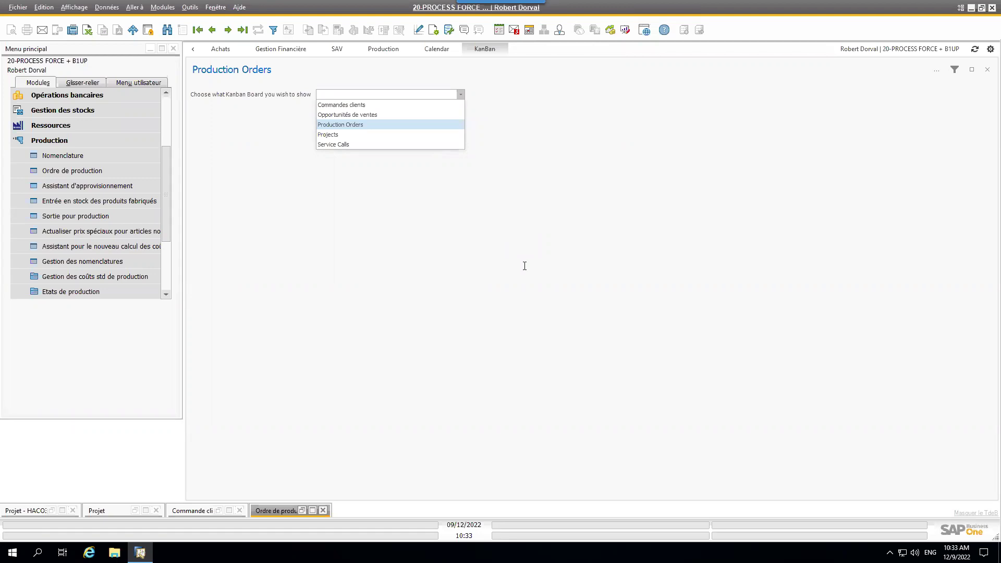
{"action": "key", "text": "alt+Tab"}
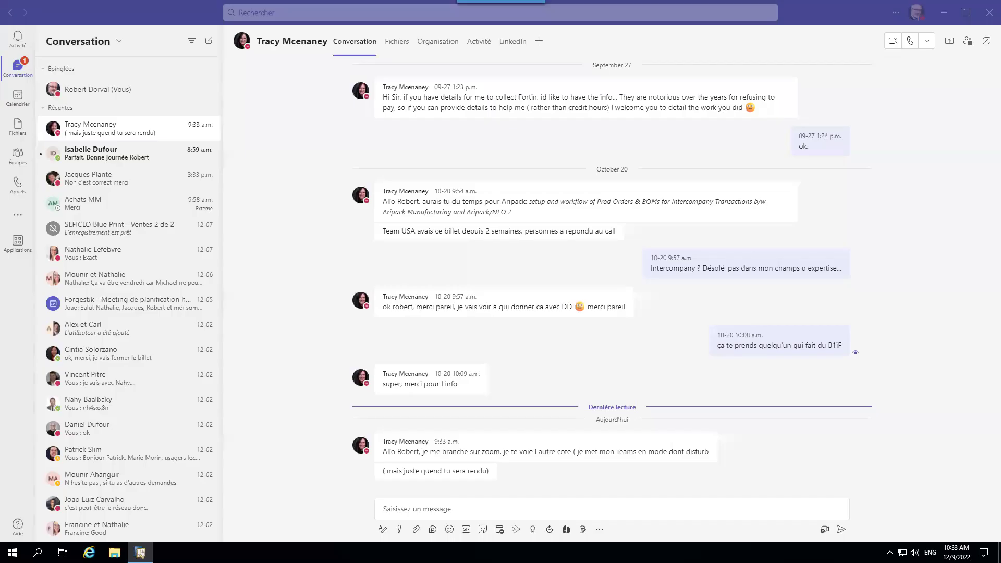
{"action": "key", "text": "alt+Tab"}
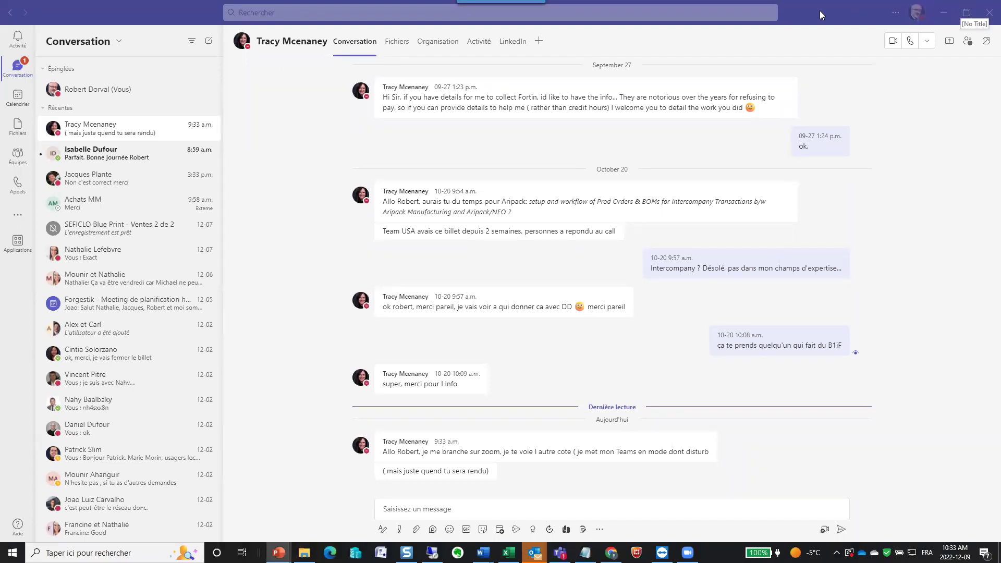
{"action": "key", "text": "alt+Tab"}
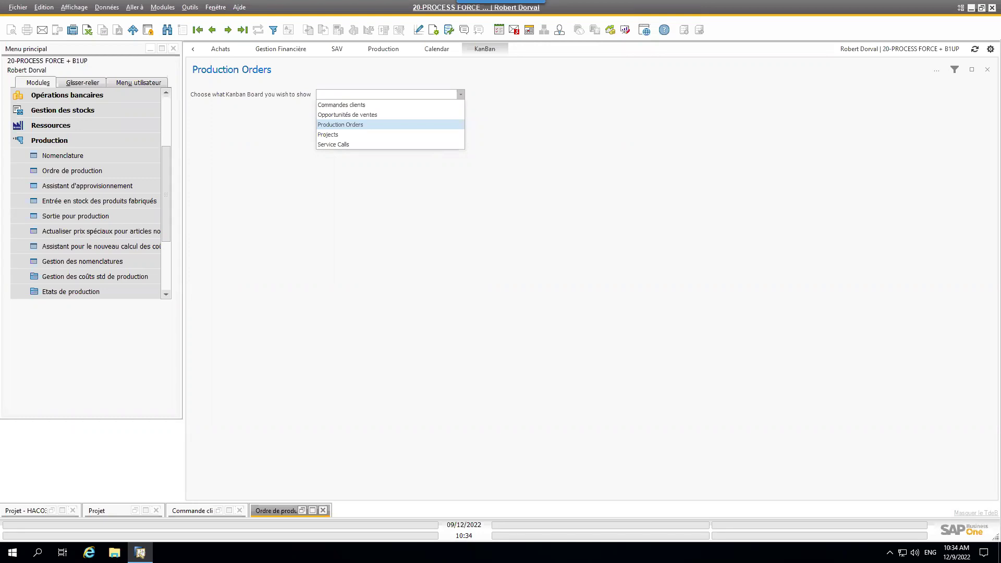
Step: Switch to the PowerPoint slideshow and advance past the useful Kanban links to the technical support and sales contact slide
{"action": "key", "text": "alt+Tab"}
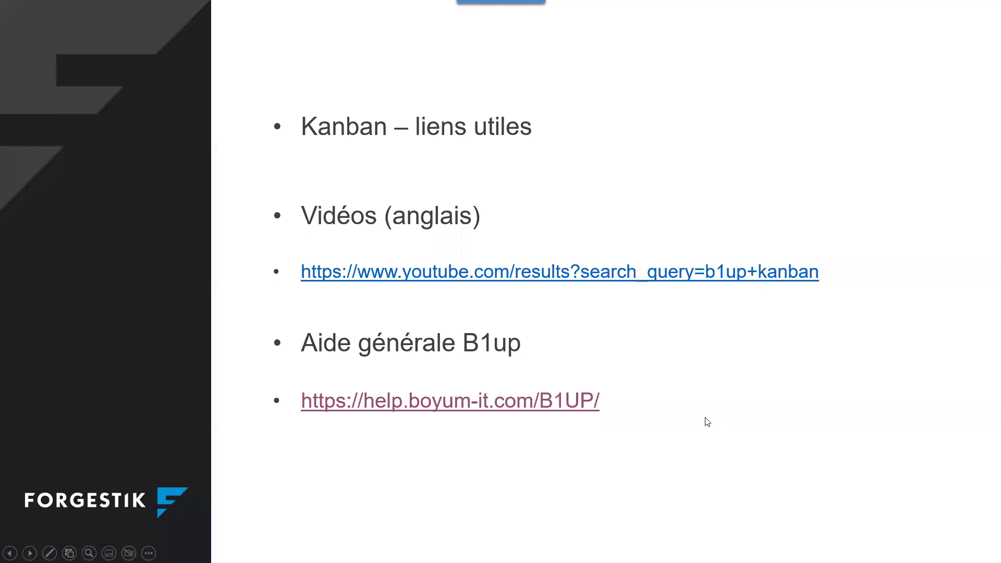
{"action": "key", "text": "Right"}
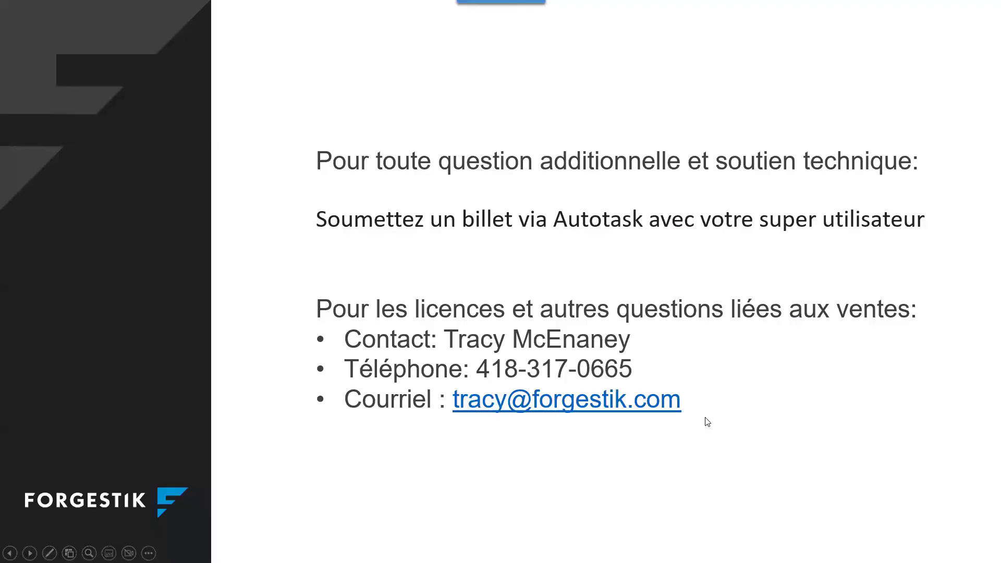